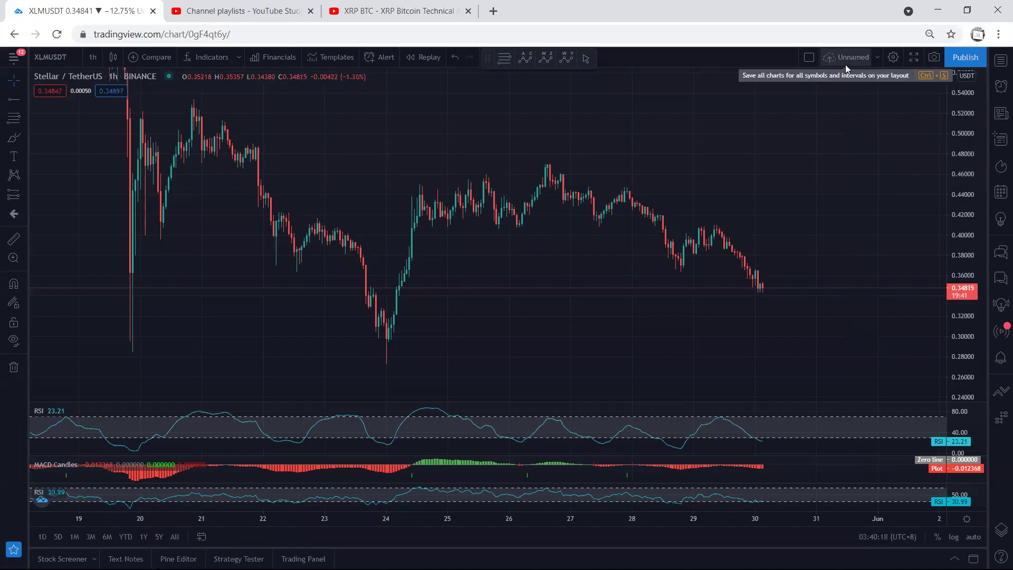
# - Circle the 29 May bounce with a yellow ellipse and underline the latest candles
pyautogui.hscroll(2, 707, 330)
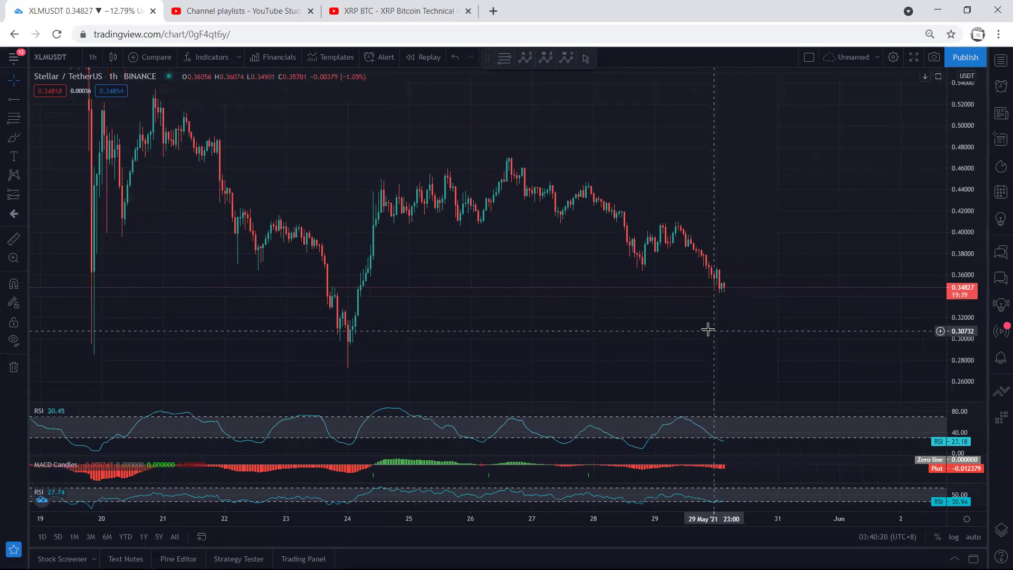
pyautogui.moveTo(643, 234)
pyautogui.mouseDown()
pyautogui.moveTo(677, 216)
pyautogui.moveTo(685, 238)
pyautogui.moveTo(654, 267)
pyautogui.moveTo(644, 233)
pyautogui.mouseUp()
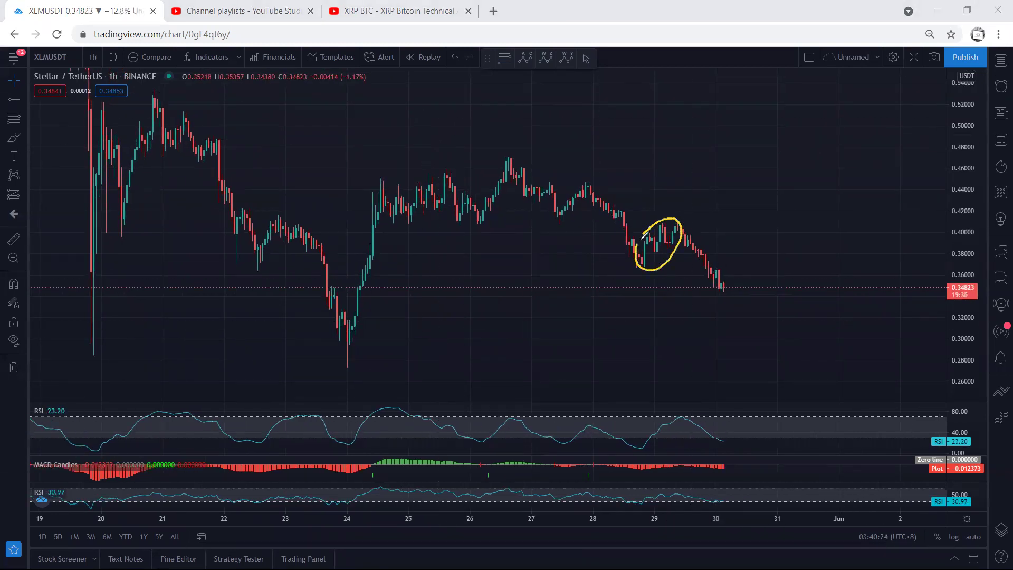
pyautogui.moveTo(610, 269); pyautogui.dragTo(654, 268)
pyautogui.moveTo(705, 292); pyautogui.dragTo(723, 290)
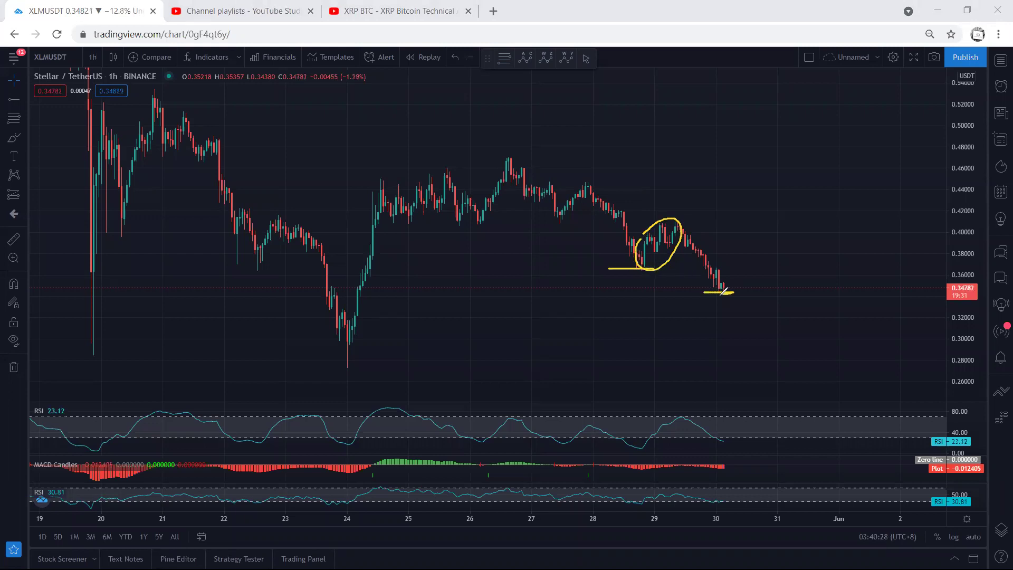
# - Briefly enlarge the MACD and RSI panes, restore the layout, and clear all drawings
pyautogui.doubleClick(768, 467)
pyautogui.doubleClick(774, 420)
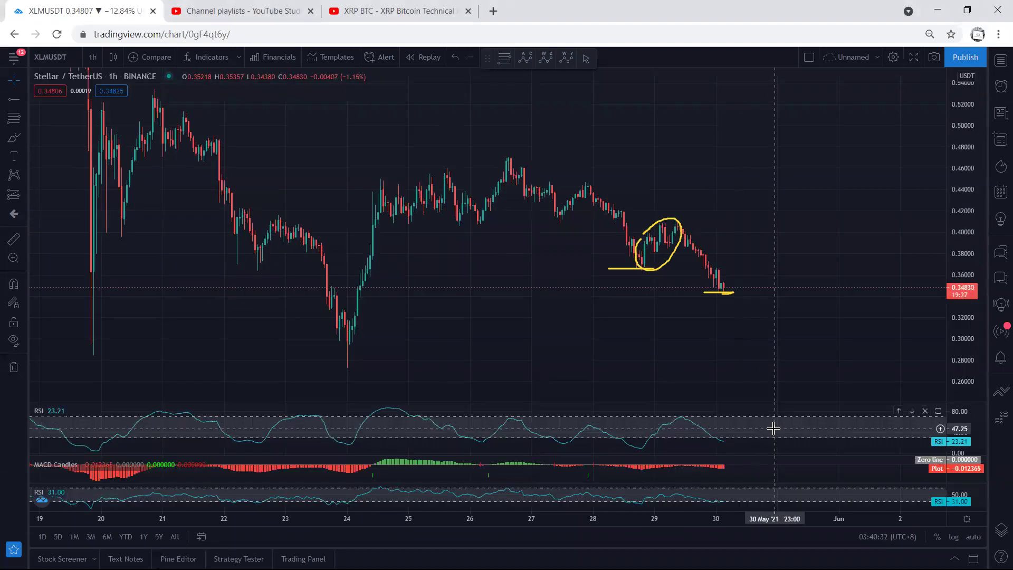
pyautogui.doubleClick(774, 423)
pyautogui.doubleClick(770, 331)
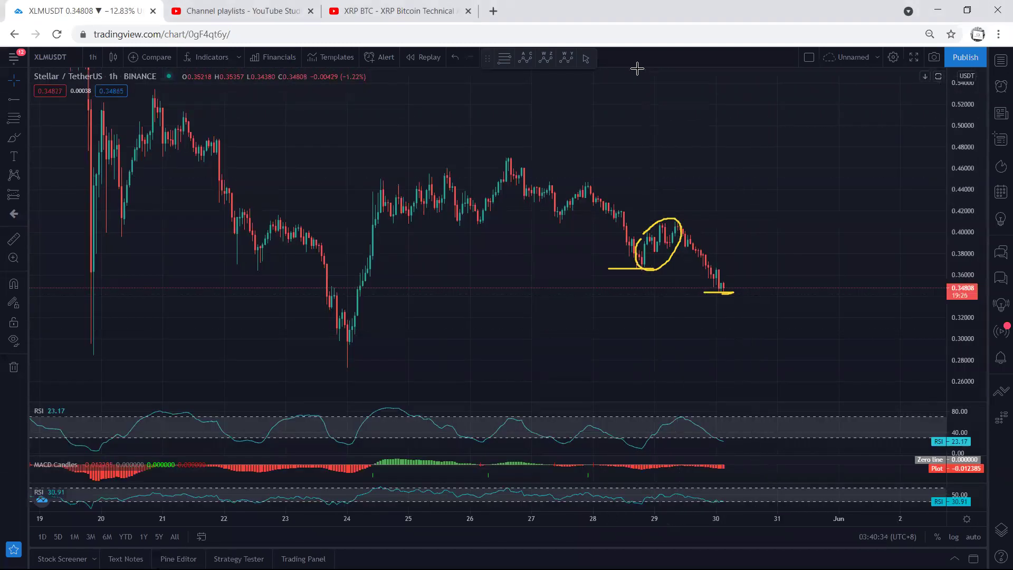
pyautogui.hotkey('ctrl', 'alt', 'h')
# - Sketch a yellow falling channel and a projected rise circled at the latest low
pyautogui.hscroll(-2, 603, 129)
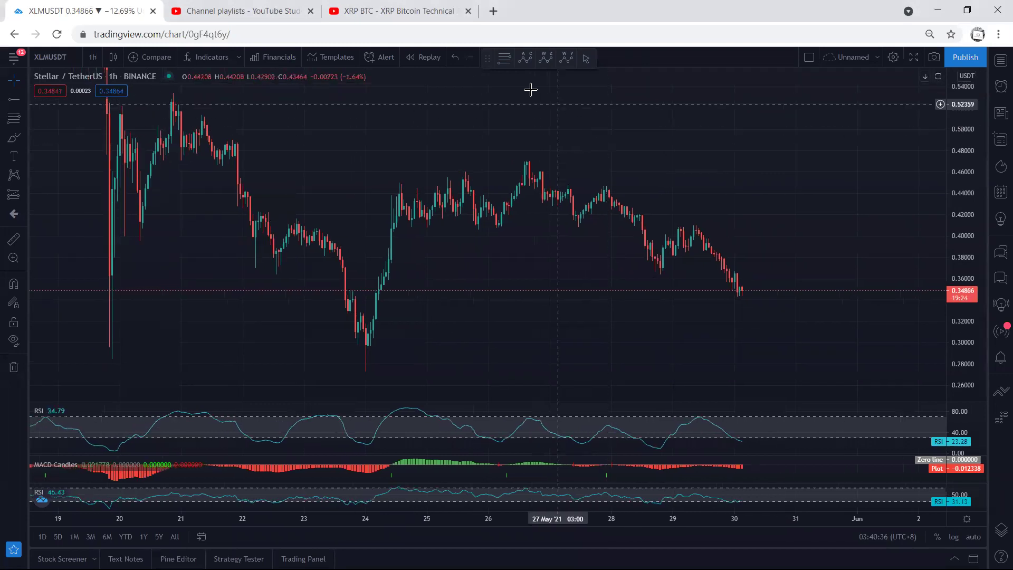
pyautogui.moveTo(602, 187); pyautogui.dragTo(685, 223)
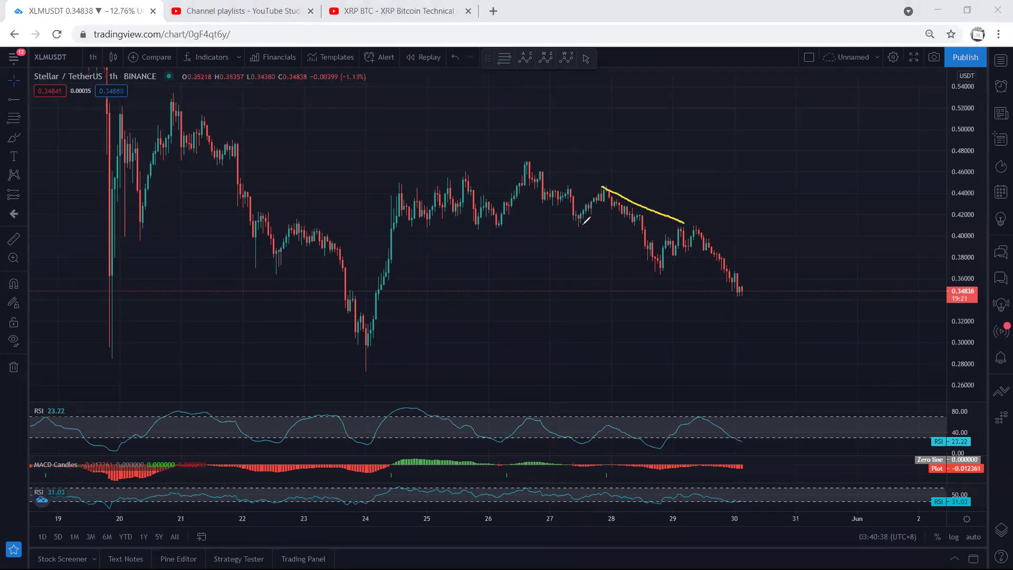
pyautogui.moveTo(581, 226); pyautogui.dragTo(654, 269)
pyautogui.moveTo(738, 296); pyautogui.dragTo(773, 224)
pyautogui.moveTo(712, 315)
pyautogui.mouseDown()
pyautogui.moveTo(792, 237)
pyautogui.moveTo(726, 295)
pyautogui.mouseUp()
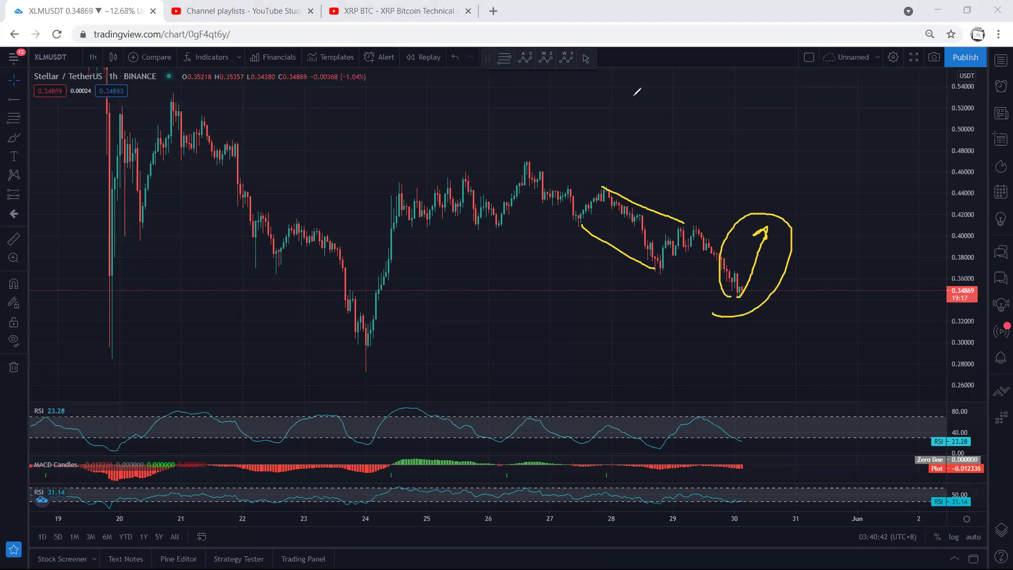
# - Wipe the annotations, switch to 1-day candles, and frame the recent daily bars
pyautogui.press('Escape')
pyautogui.click(93, 57)
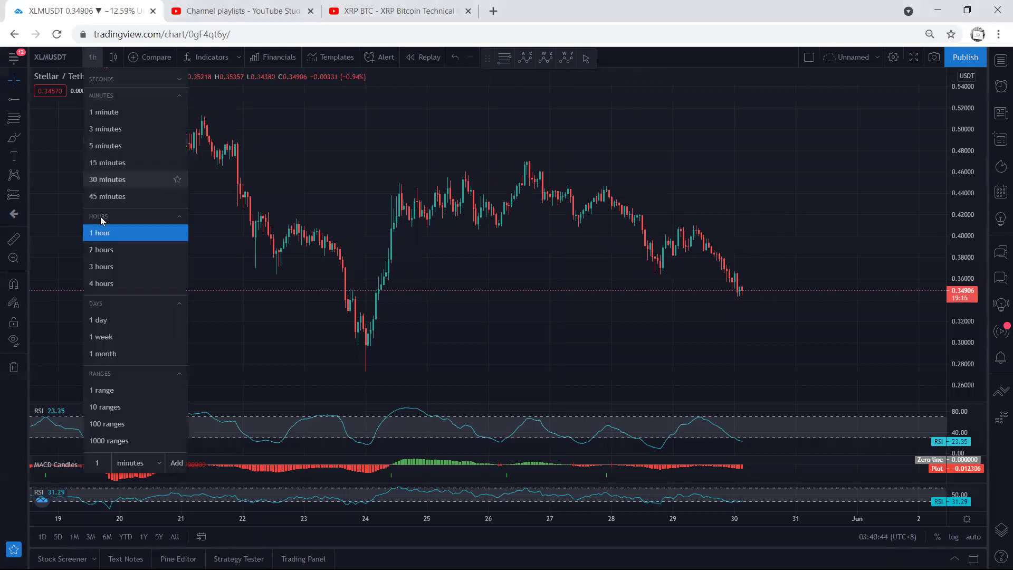
pyautogui.click(100, 318)
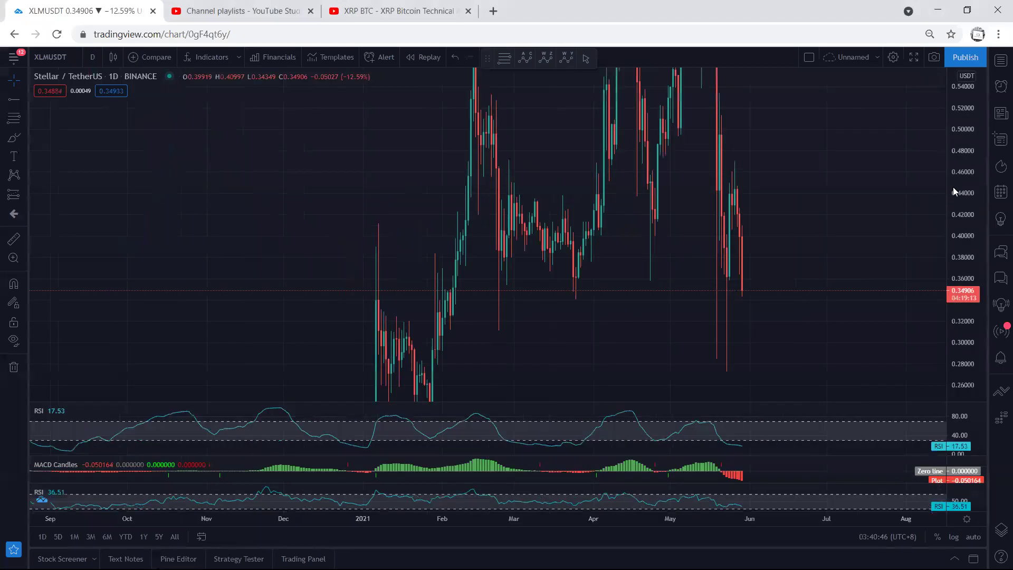
pyautogui.moveTo(684, 260); pyautogui.dragTo(672, 237)
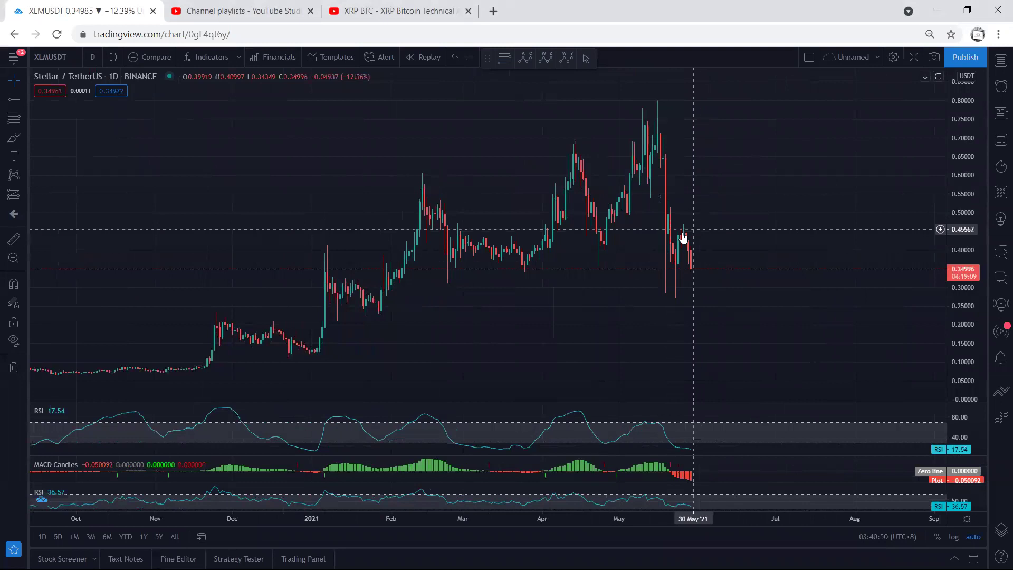
# - Switch to 4-hour candles, draw yellow wedge lines on highs and lows, and circle candles near 0.45
pyautogui.click(92, 57)
pyautogui.click(113, 282)
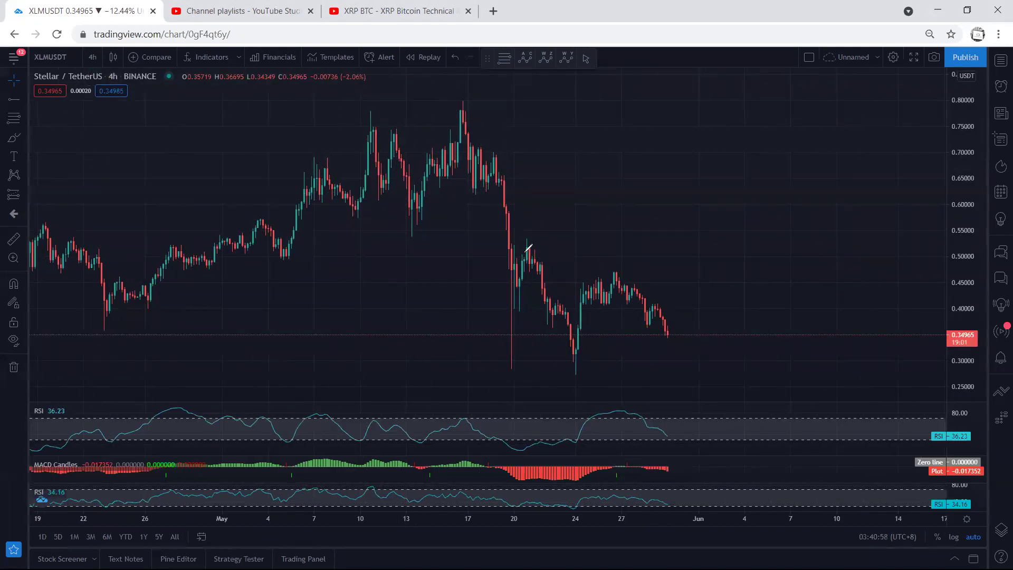
pyautogui.moveTo(527, 241); pyautogui.dragTo(607, 272)
pyautogui.moveTo(517, 316); pyautogui.dragTo(566, 356)
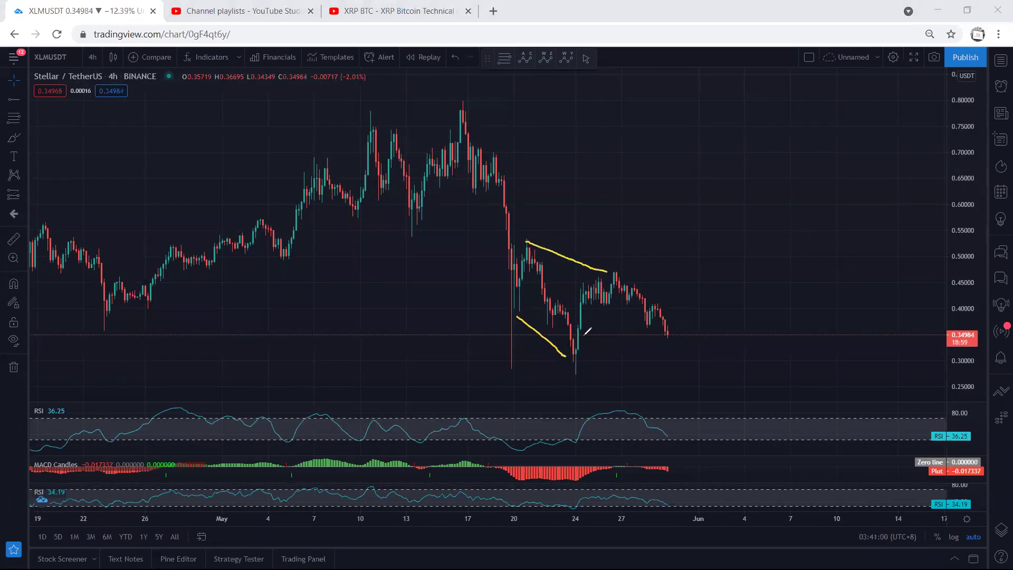
pyautogui.moveTo(597, 303)
pyautogui.mouseDown()
pyautogui.moveTo(613, 270)
pyautogui.moveTo(595, 287)
pyautogui.mouseUp()
# - Add a downward arrow, a line at the 0.30 lows and a sketched drop, then clear everything
pyautogui.moveTo(561, 210)
pyautogui.mouseDown()
pyautogui.moveTo(569, 247)
pyautogui.moveTo(560, 256)
pyautogui.mouseUp()
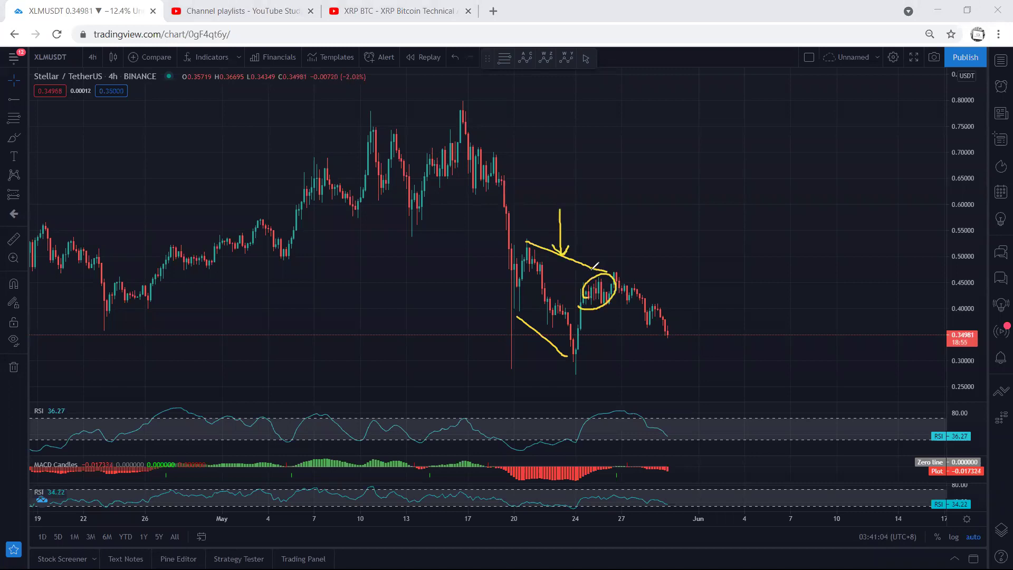
pyautogui.moveTo(540, 364); pyautogui.dragTo(592, 364)
pyautogui.moveTo(610, 280); pyautogui.dragTo(653, 324)
pyautogui.press('e')
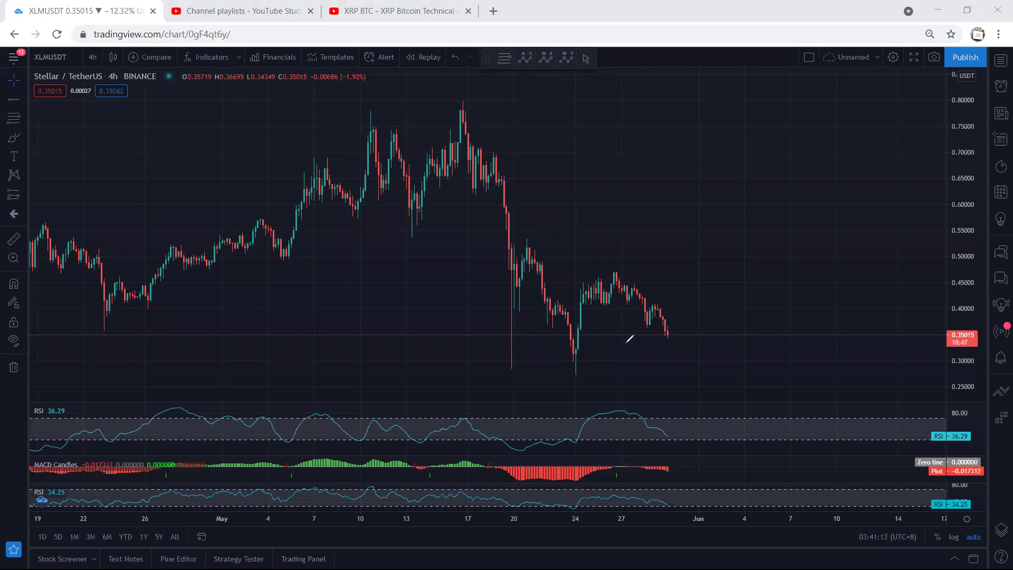
pyautogui.moveTo(551, 358); pyautogui.dragTo(587, 359)
pyautogui.moveTo(613, 279); pyautogui.dragTo(664, 324)
pyautogui.moveTo(605, 286); pyautogui.dragTo(565, 359)
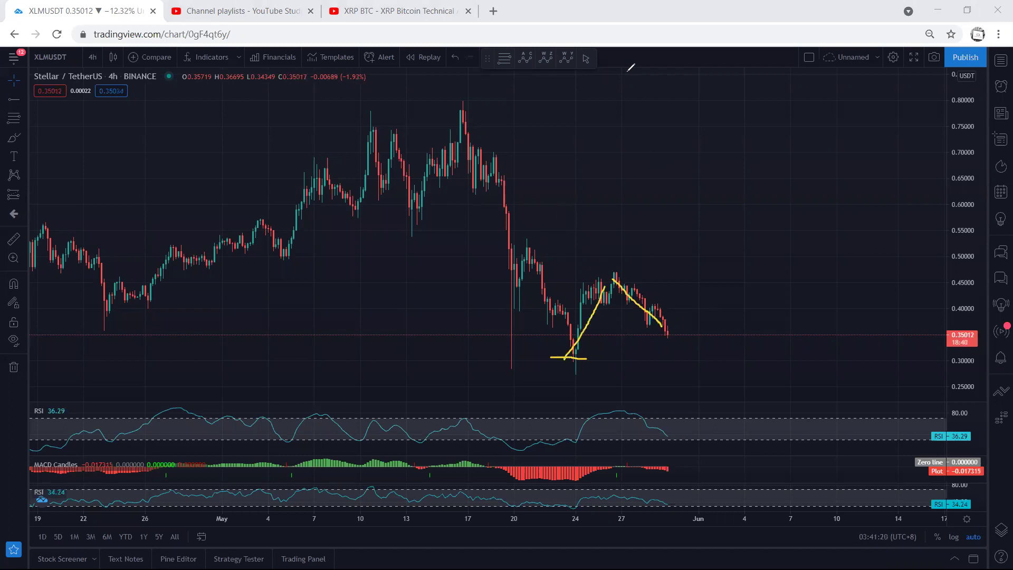
pyautogui.moveTo(587, 270)
pyautogui.mouseDown()
pyautogui.moveTo(567, 293)
pyautogui.moveTo(576, 344)
pyautogui.moveTo(593, 283)
pyautogui.mouseUp()
pyautogui.moveTo(662, 333)
pyautogui.mouseDown()
pyautogui.moveTo(674, 334)
pyautogui.moveTo(666, 329)
pyautogui.moveTo(670, 338)
pyautogui.moveTo(691, 287)
pyautogui.mouseUp()
pyautogui.moveTo(657, 342)
pyautogui.mouseDown()
pyautogui.moveTo(719, 282)
pyautogui.moveTo(663, 299)
pyautogui.moveTo(671, 336)
pyautogui.mouseUp()
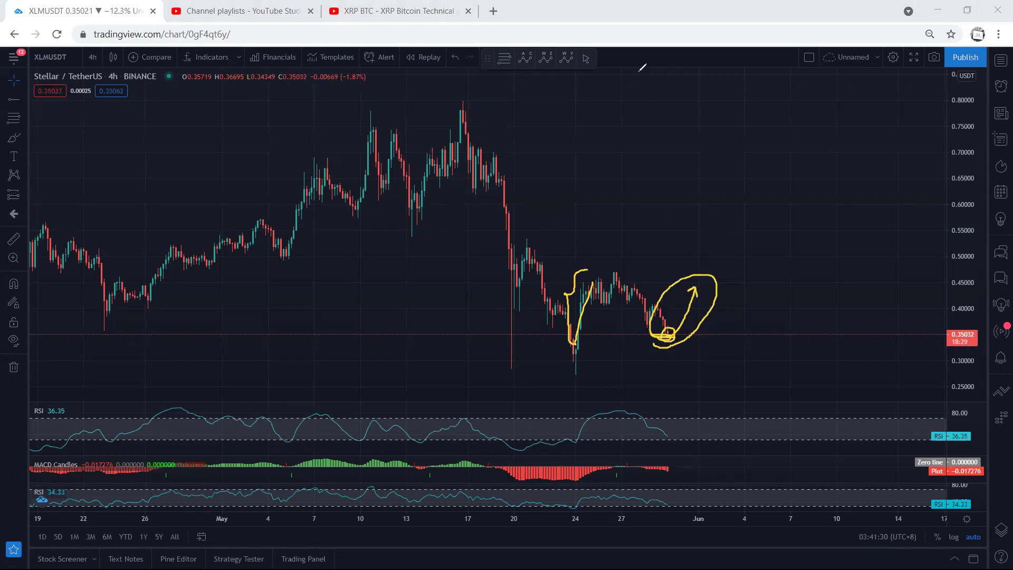
pyautogui.press('e')
pyautogui.moveTo(553, 363); pyautogui.dragTo(599, 362)
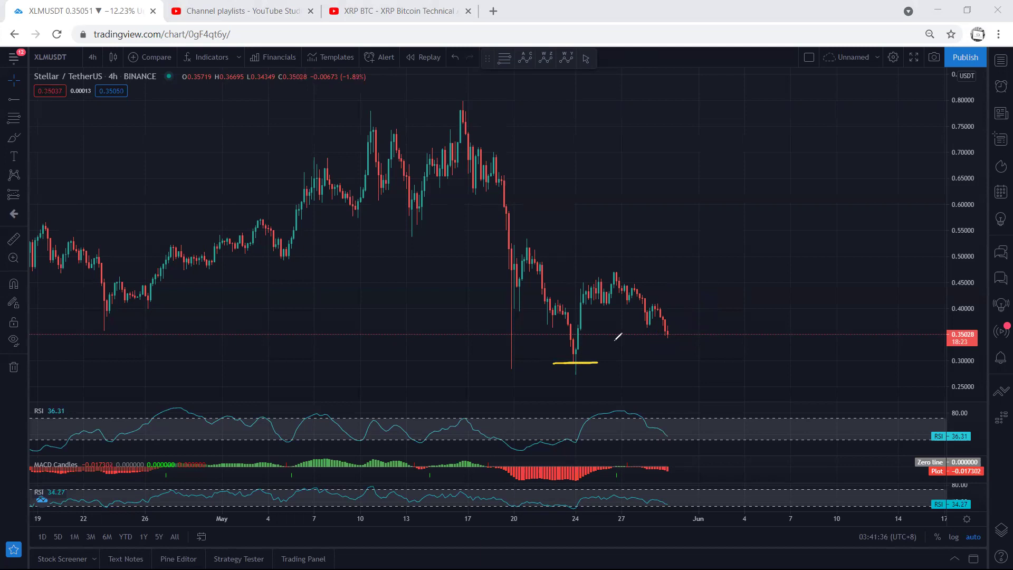
pyautogui.moveTo(609, 272); pyautogui.dragTo(665, 329)
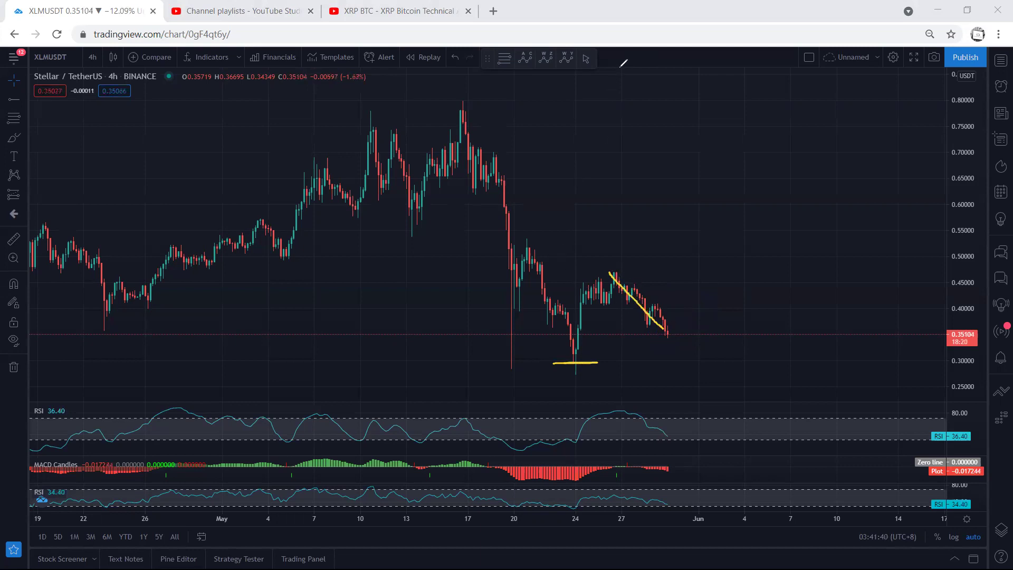
pyautogui.moveTo(533, 241); pyautogui.dragTo(609, 263)
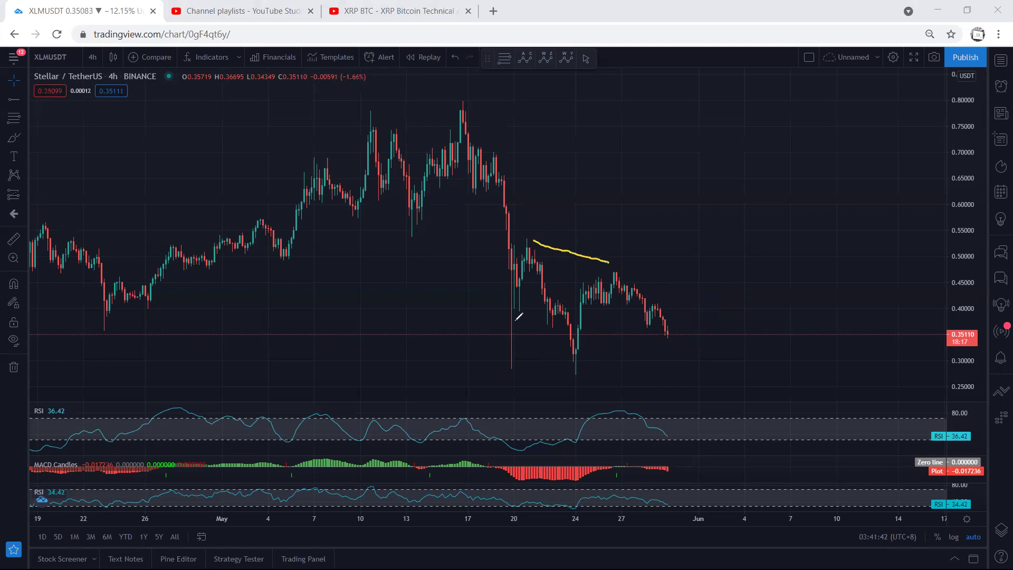
pyautogui.moveTo(514, 321); pyautogui.dragTo(579, 359)
pyautogui.moveTo(616, 284)
pyautogui.mouseDown()
pyautogui.moveTo(645, 306)
pyautogui.moveTo(671, 368)
pyautogui.mouseUp()
pyautogui.moveTo(549, 362); pyautogui.dragTo(612, 359)
pyautogui.moveTo(550, 362); pyautogui.dragTo(613, 361)
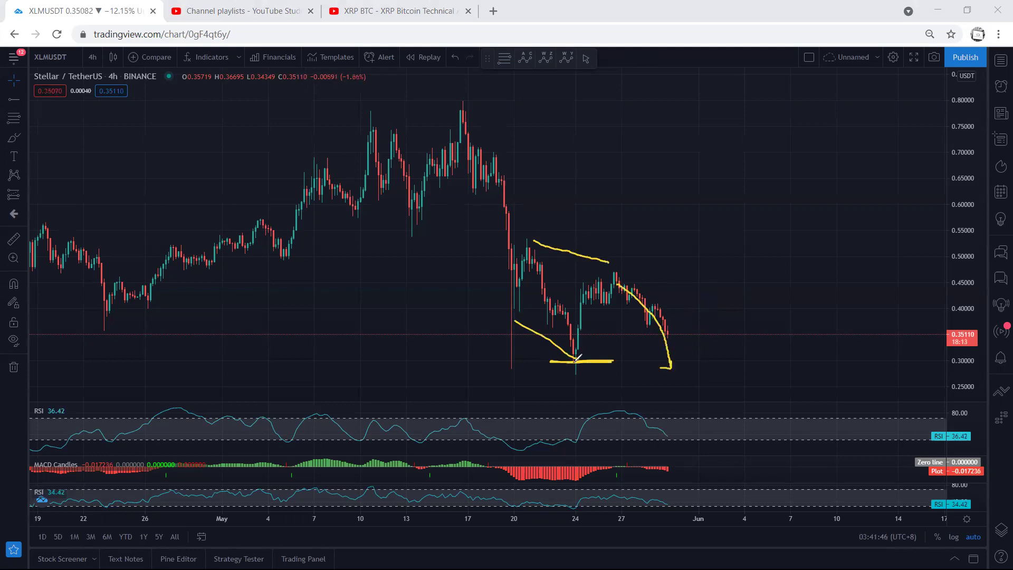
pyautogui.moveTo(562, 197)
pyautogui.mouseDown()
pyautogui.moveTo(564, 237)
pyautogui.moveTo(560, 227)
pyautogui.mouseUp()
pyautogui.press('e')
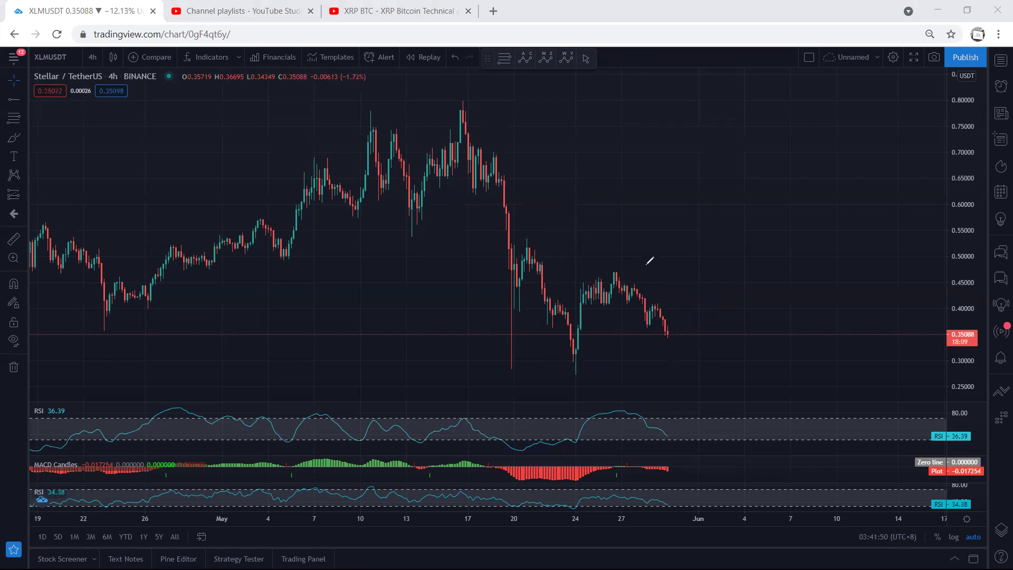
# - Switch to 1-hour candles, circle the latest bars, and sketch a zigzag decline toward 0.30
pyautogui.click(93, 57)
pyautogui.click(101, 232)
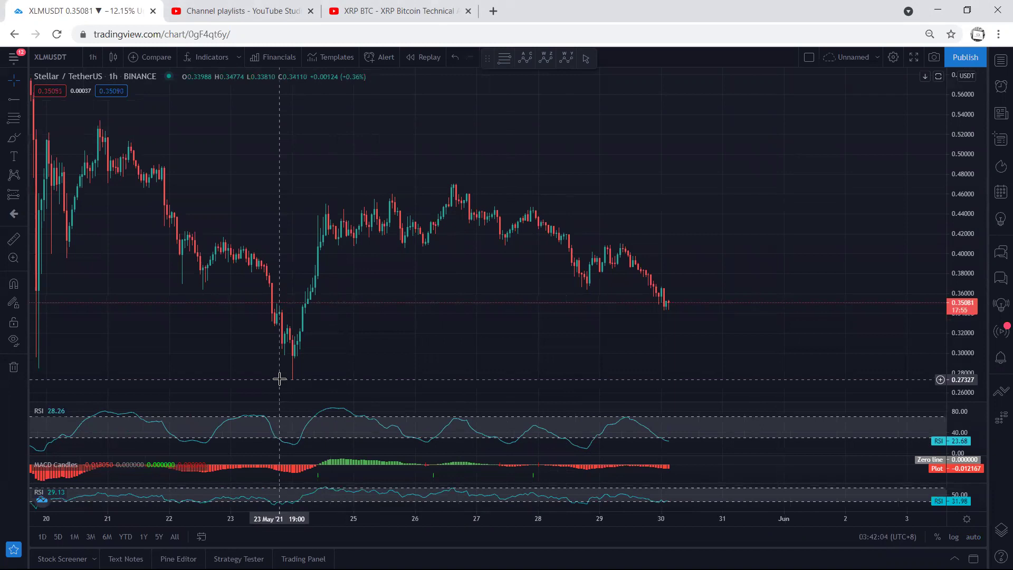
pyautogui.moveTo(489, 355); pyautogui.dragTo(522, 337)
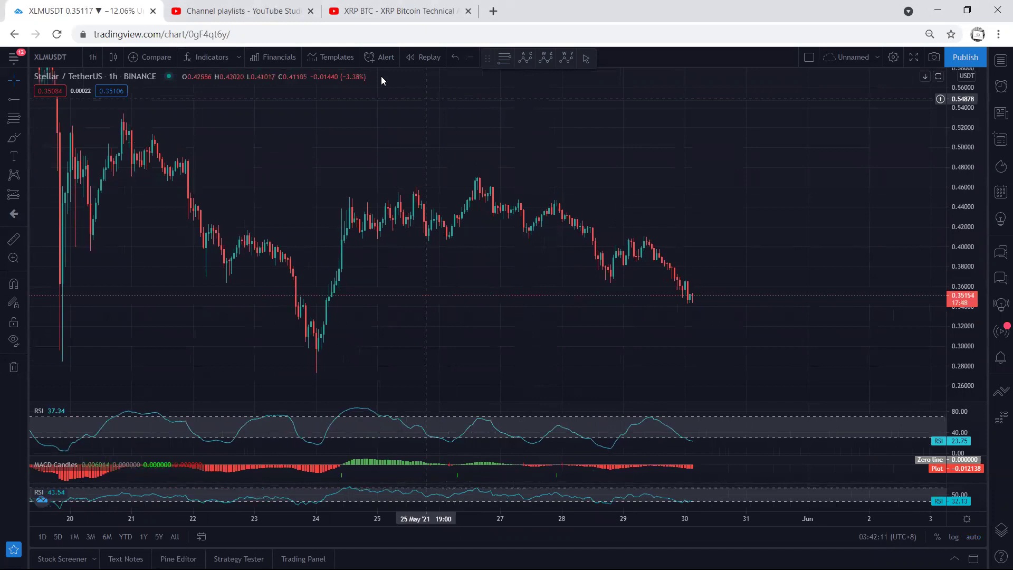
pyautogui.moveTo(681, 292)
pyautogui.mouseDown()
pyautogui.moveTo(712, 279)
pyautogui.moveTo(683, 277)
pyautogui.moveTo(685, 298)
pyautogui.mouseUp()
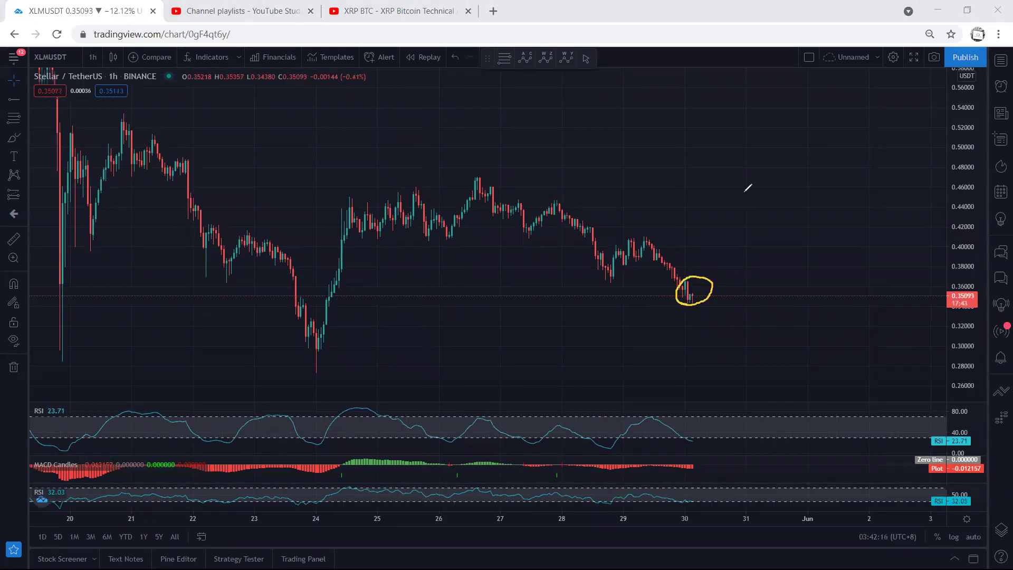
pyautogui.moveTo(688, 302)
pyautogui.mouseDown()
pyautogui.moveTo(697, 292)
pyautogui.moveTo(711, 324)
pyautogui.moveTo(718, 317)
pyautogui.moveTo(753, 344)
pyautogui.mouseUp()
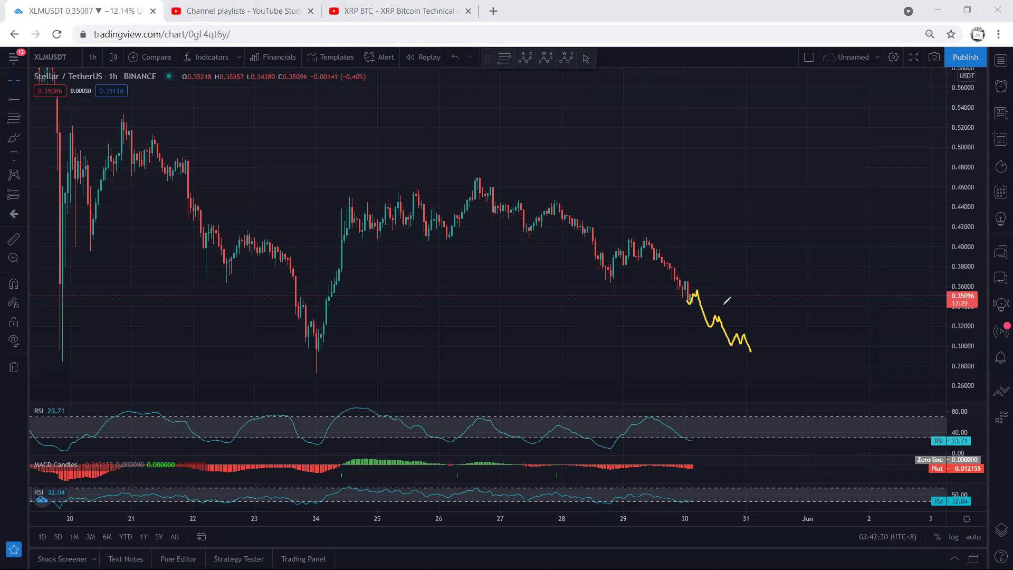
pyautogui.hotkey('ctrl', 'z')
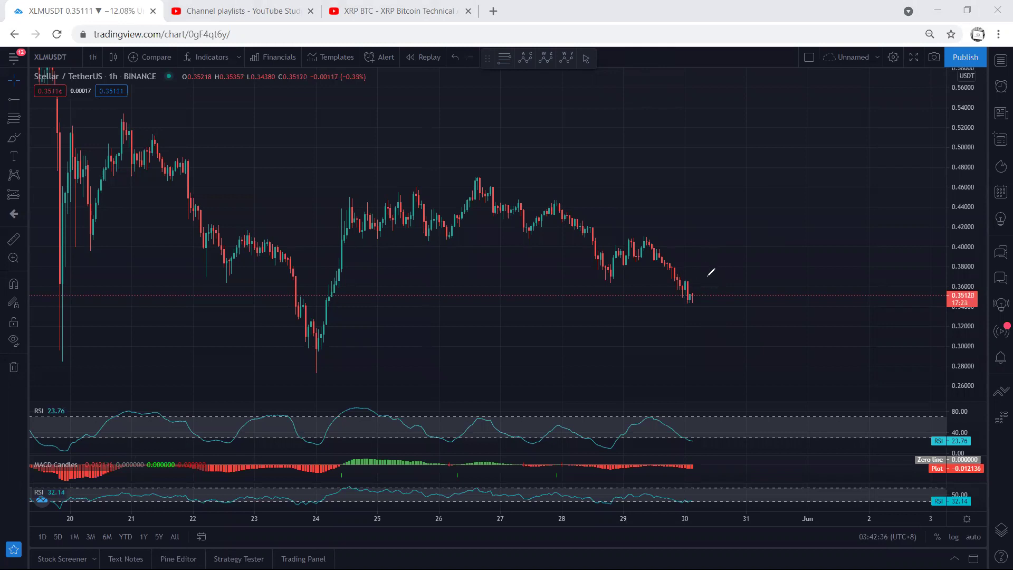
pyautogui.moveTo(688, 297)
pyautogui.mouseDown()
pyautogui.moveTo(703, 294)
pyautogui.moveTo(736, 189)
pyautogui.mouseUp()
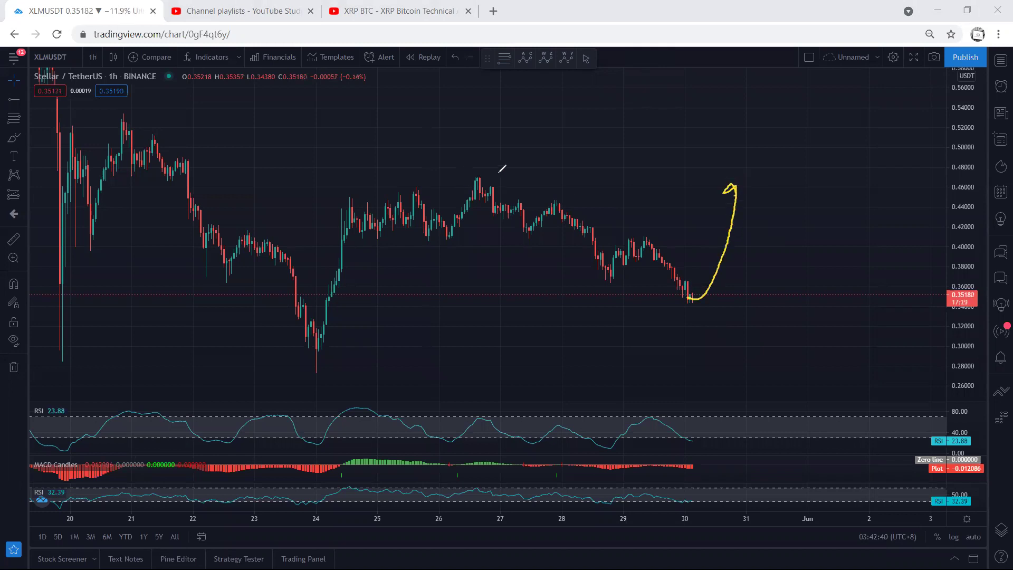
pyautogui.moveTo(449, 177)
pyautogui.mouseDown()
pyautogui.moveTo(513, 172)
pyautogui.moveTo(475, 177)
pyautogui.mouseUp()
pyautogui.press('e')
pyautogui.moveTo(687, 297)
pyautogui.mouseDown()
pyautogui.moveTo(754, 232)
pyautogui.moveTo(686, 208)
pyautogui.mouseUp()
pyautogui.moveTo(659, 238); pyautogui.dragTo(675, 294)
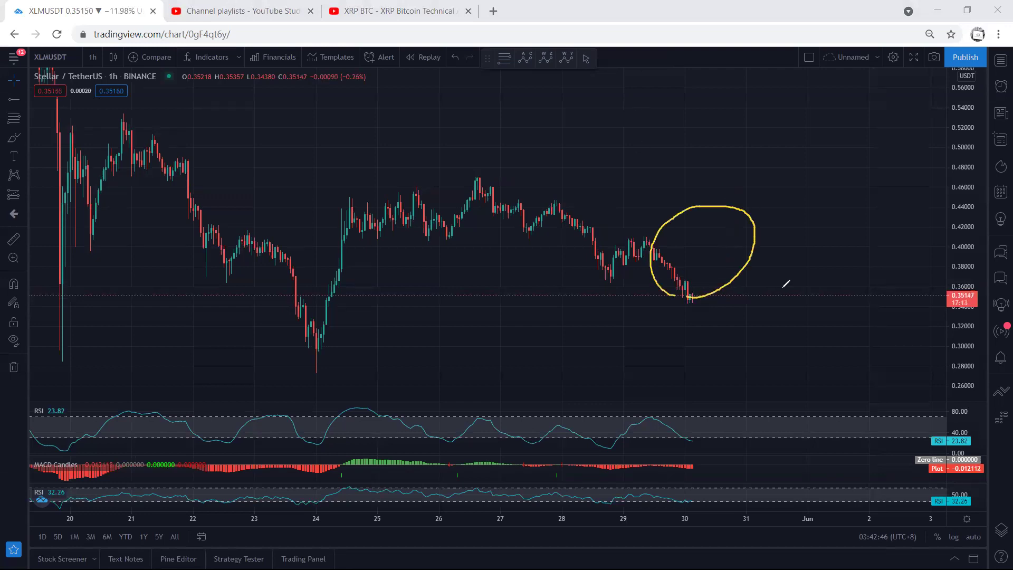
pyautogui.press('e')
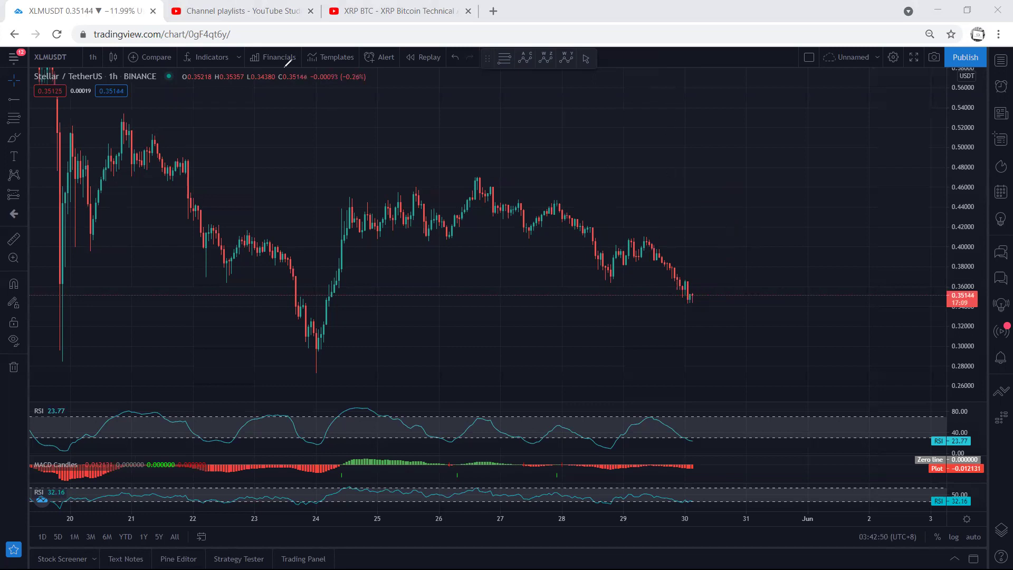
pyautogui.moveTo(303, 163); pyautogui.dragTo(324, 147)
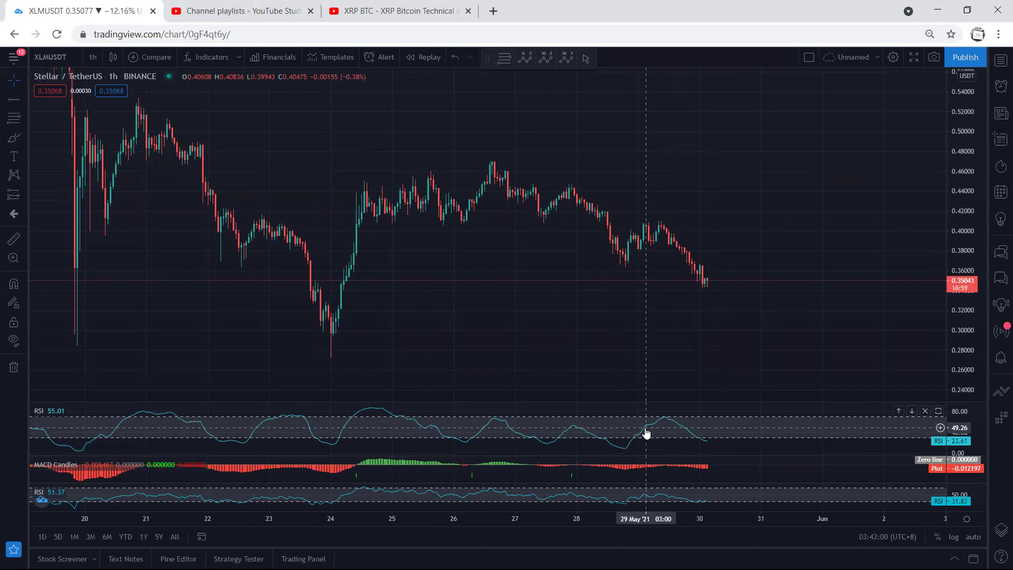
pyautogui.moveTo(648, 343); pyautogui.dragTo(658, 338)
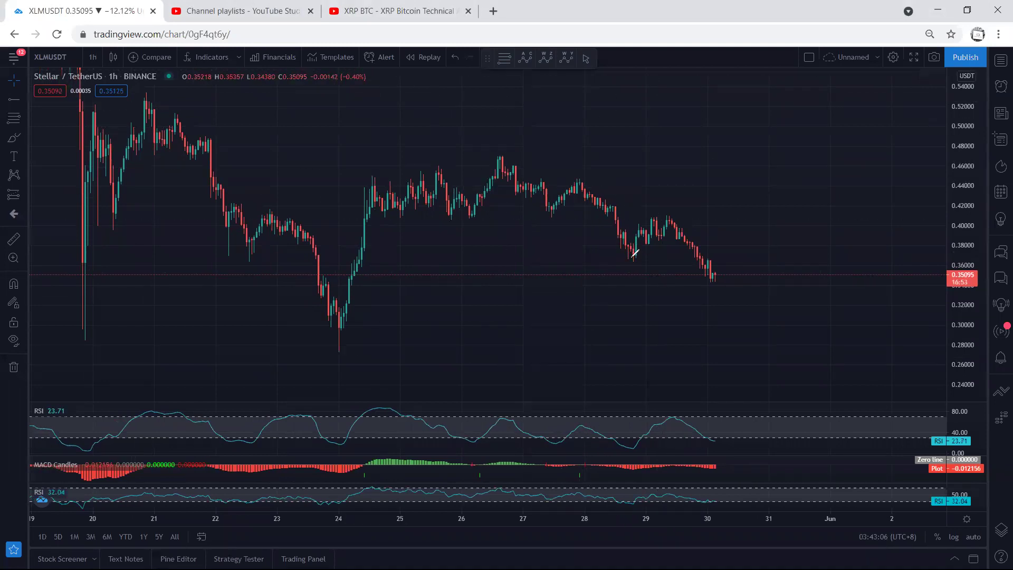
pyautogui.moveTo(635, 253)
pyautogui.mouseDown()
pyautogui.moveTo(684, 211)
pyautogui.moveTo(615, 236)
pyautogui.moveTo(633, 257)
pyautogui.mouseUp()
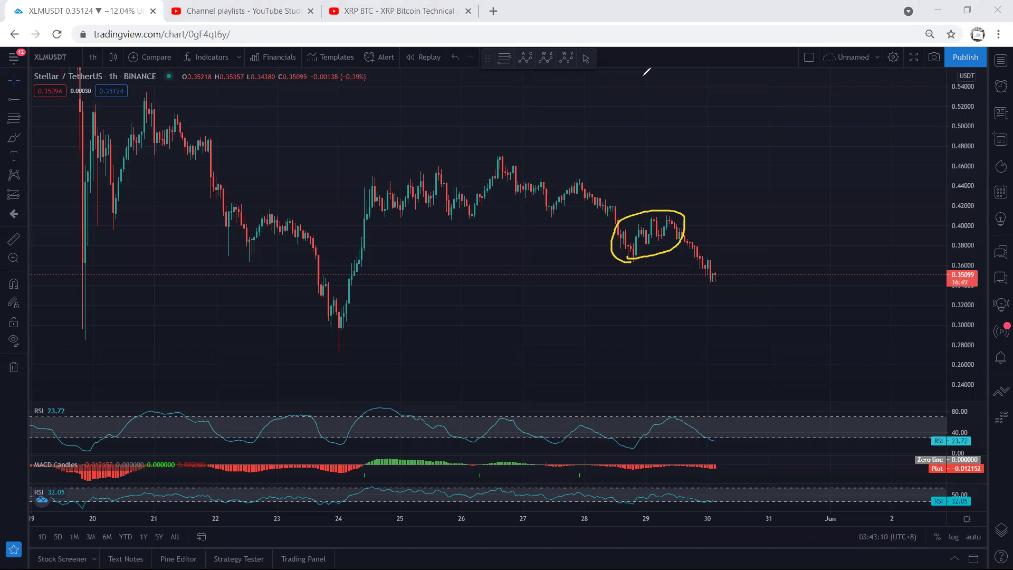
pyautogui.press('Escape')
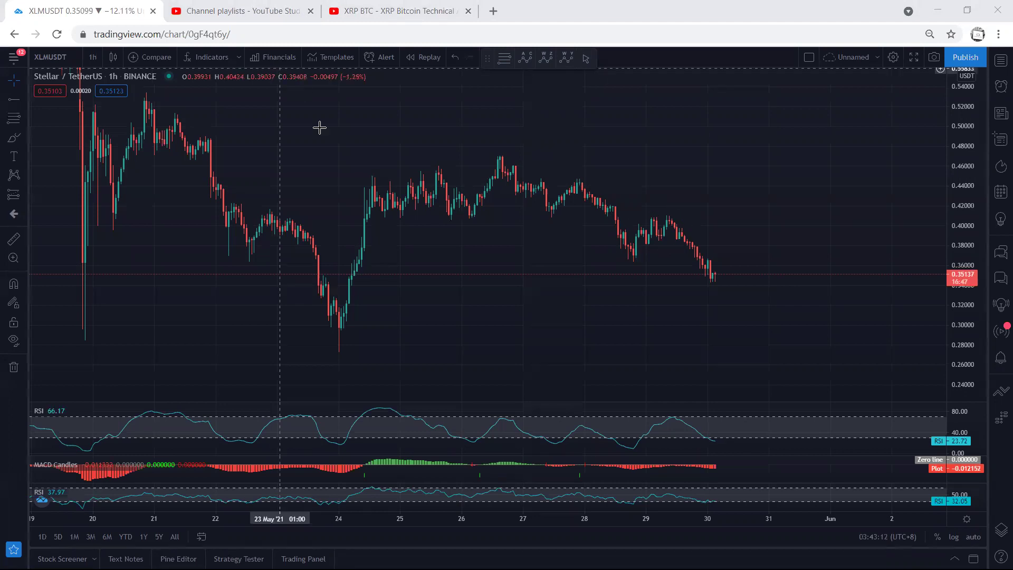
pyautogui.moveTo(336, 148); pyautogui.dragTo(347, 147)
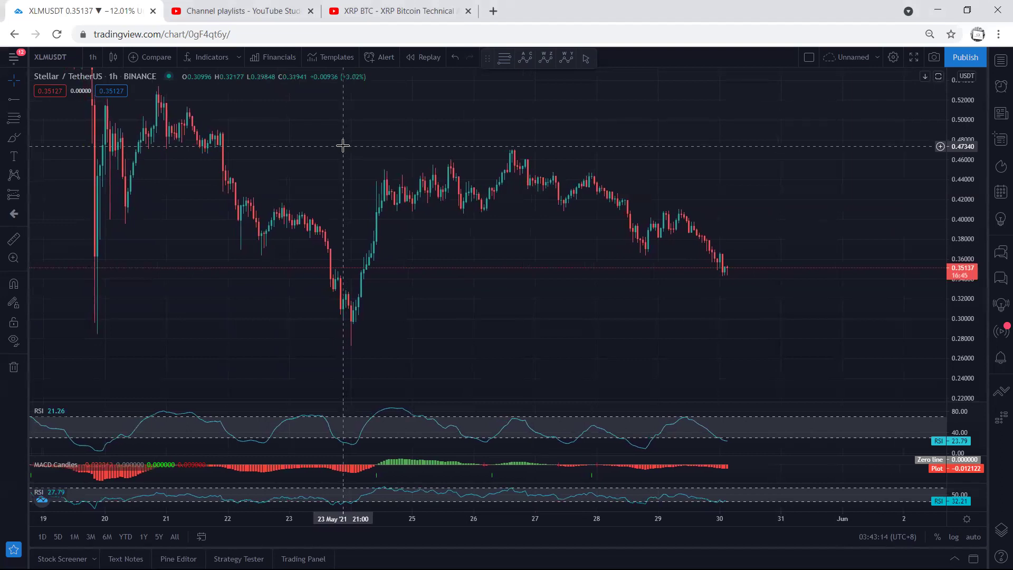